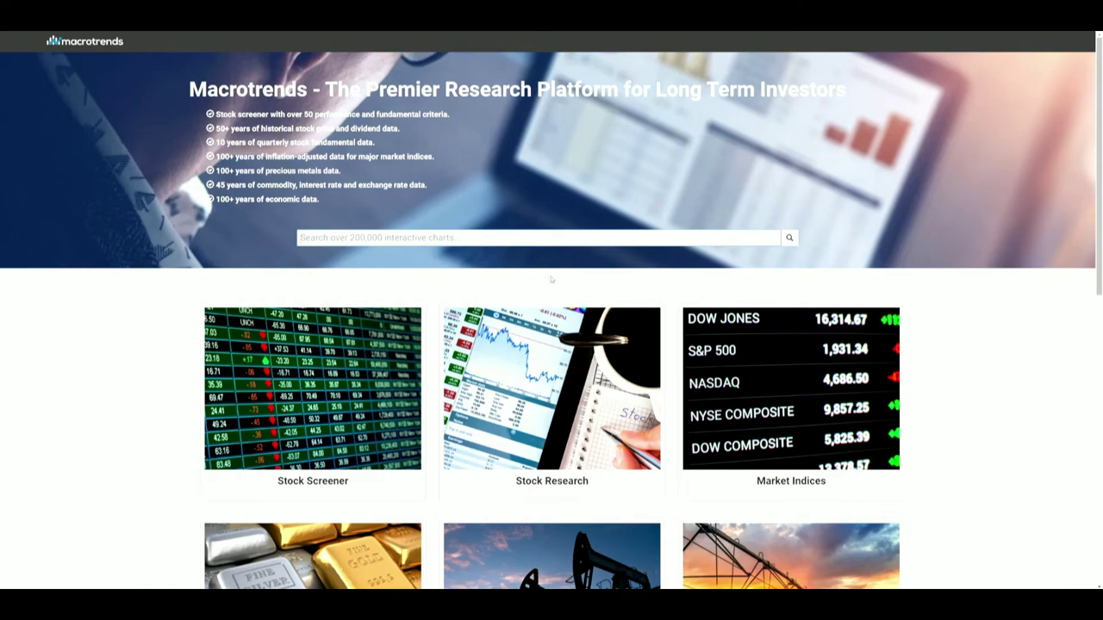
Search Macrotrends for "aos", open A O Smith's Revenue page and examine its historical revenue and growth charts
type("aos")
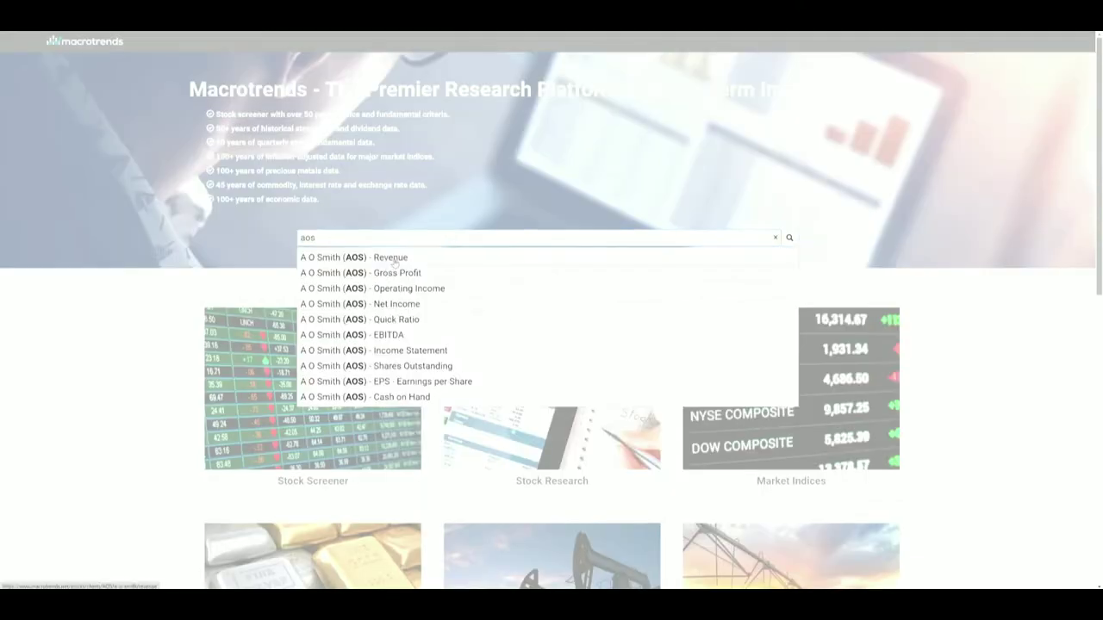
left_click(394, 260)
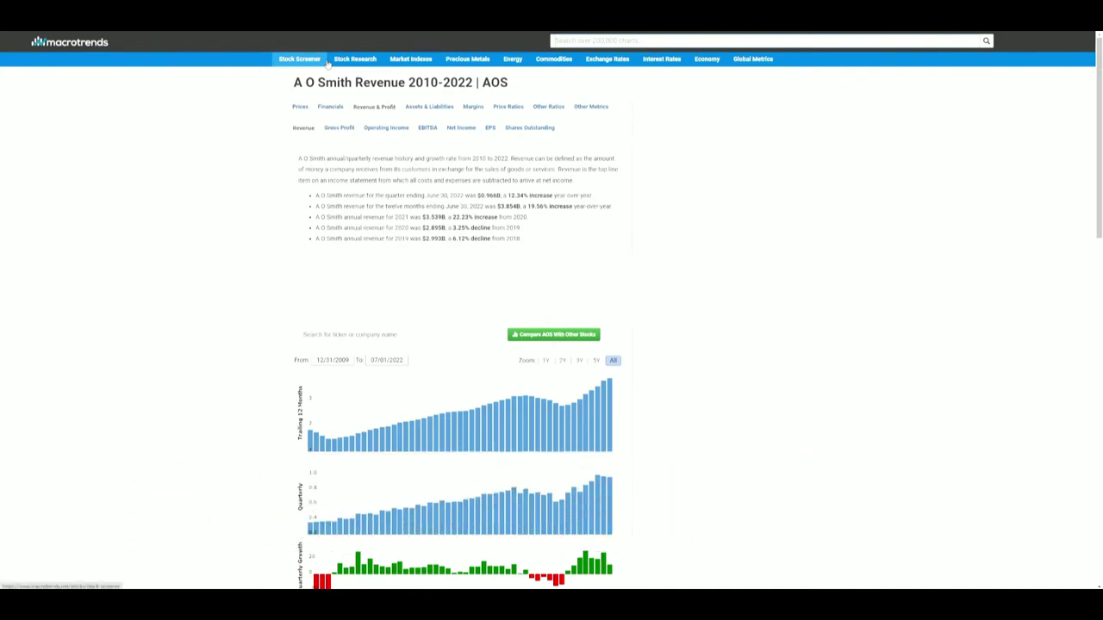
scroll(670, 488, "down", 2)
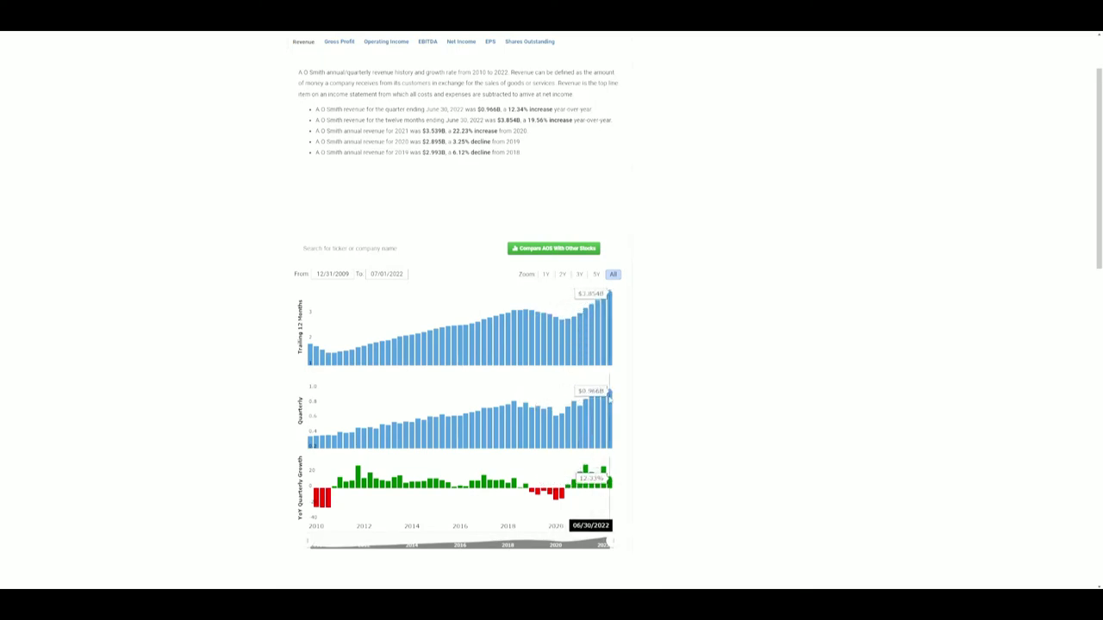
scroll(609, 399, "up", 1)
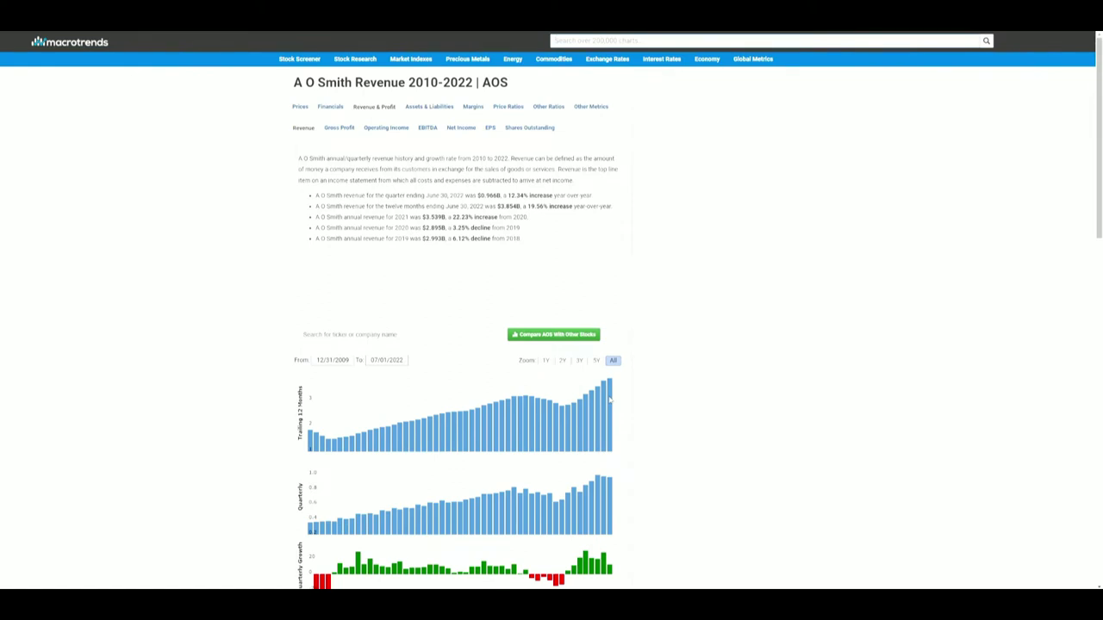
Examine A O Smith's historical gross, operating and net profit margin charts
left_click(472, 107)
scroll(583, 383, "down", 1)
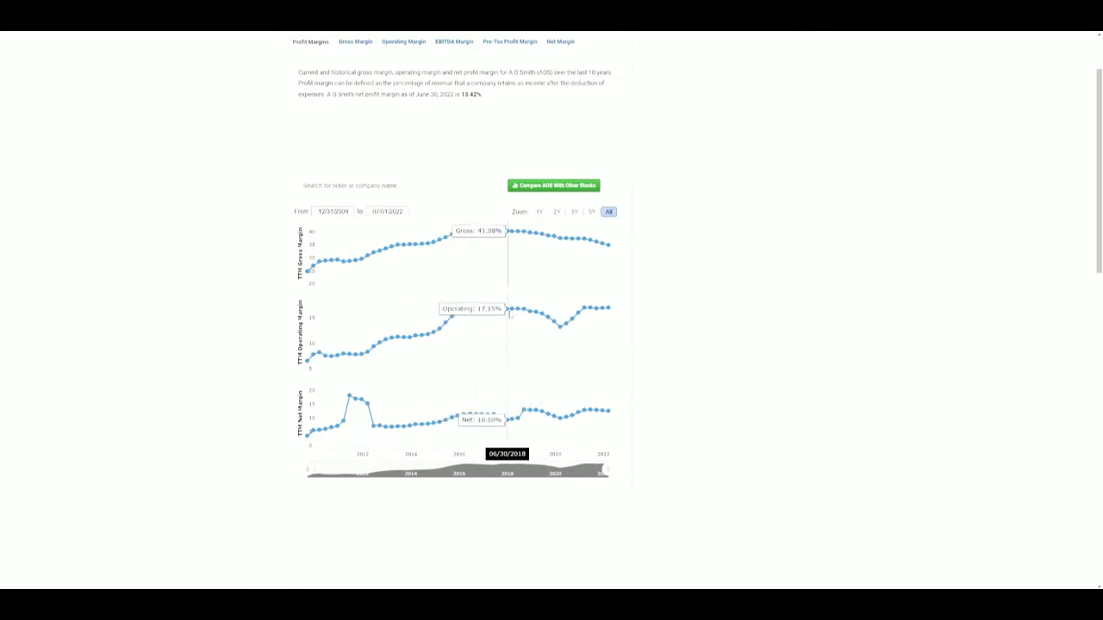
scroll(501, 325, "up", 1)
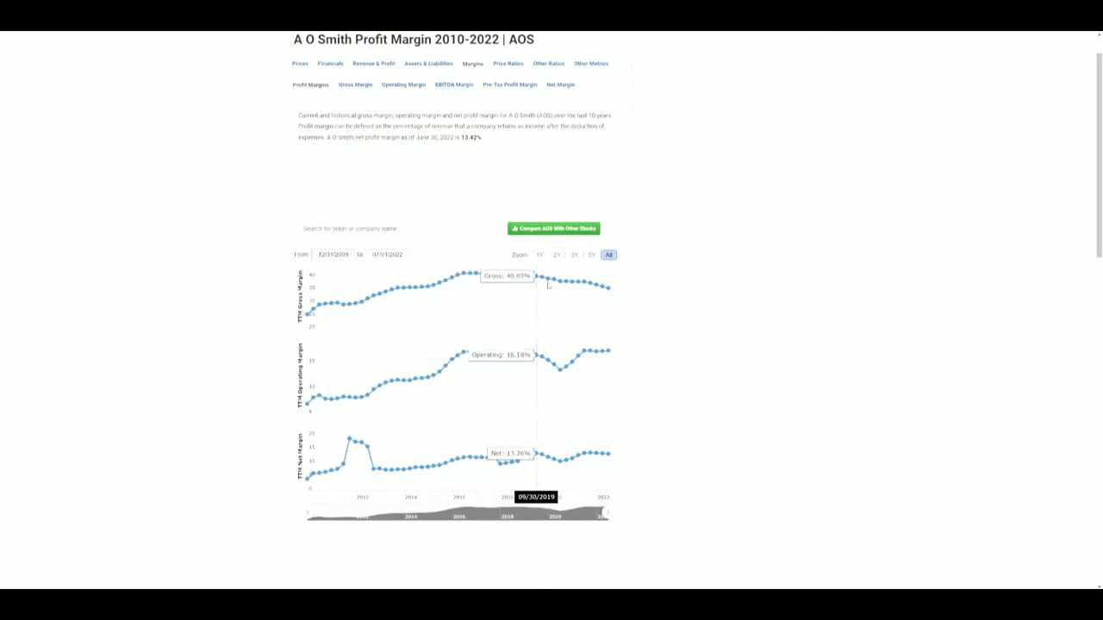
Review A O Smith's historical PE ratio charts and return to its revenue charts
left_click(503, 67)
scroll(517, 215, "down", 1)
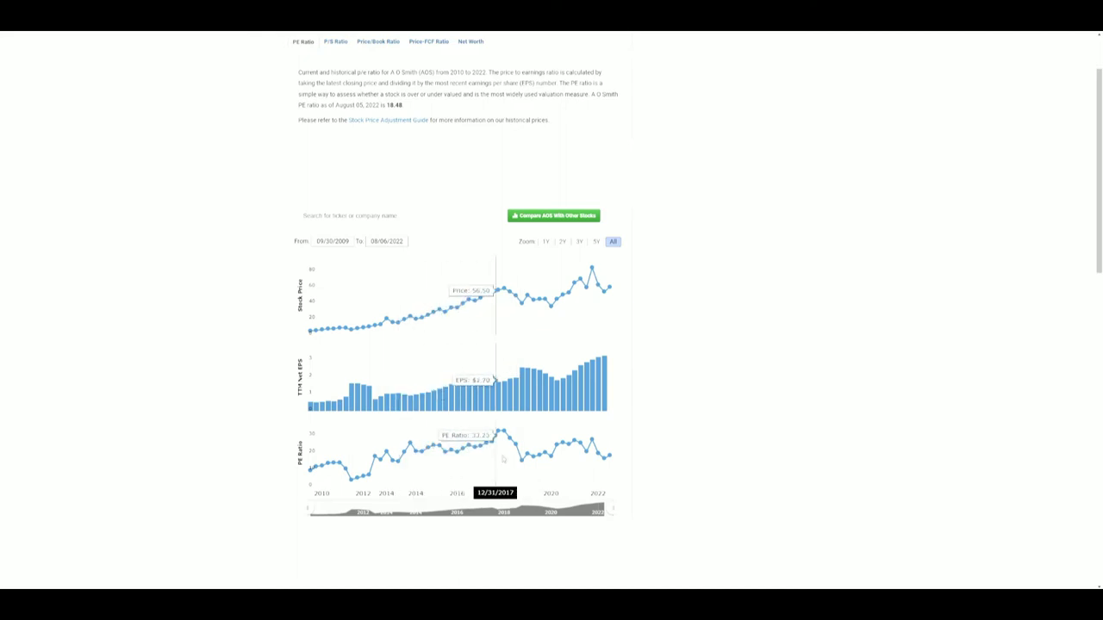
scroll(591, 461, "up", 1)
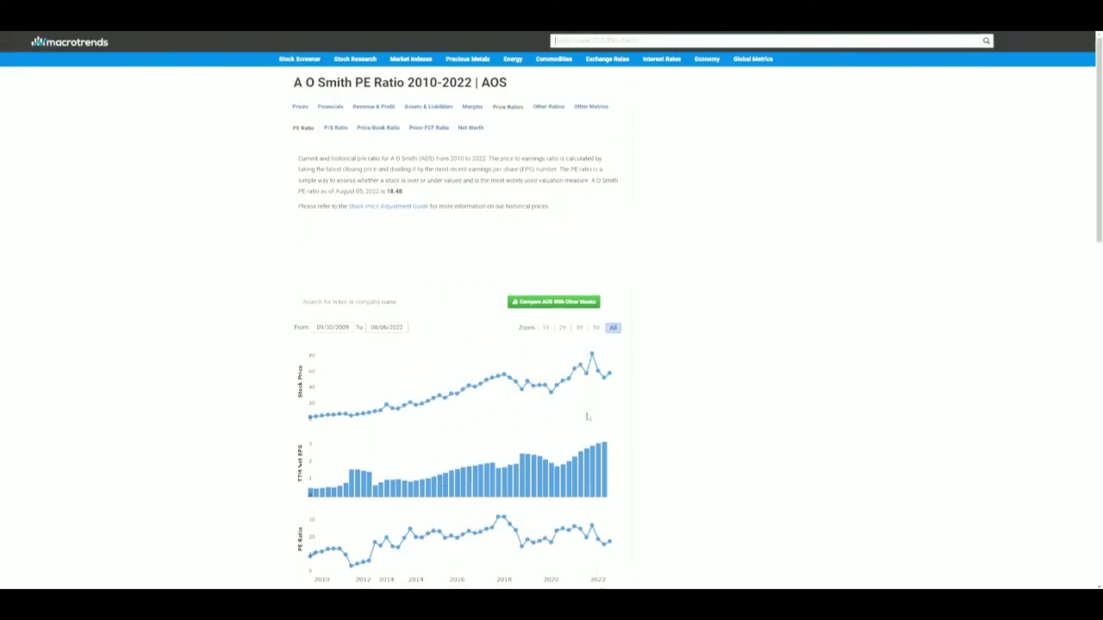
left_click(373, 106)
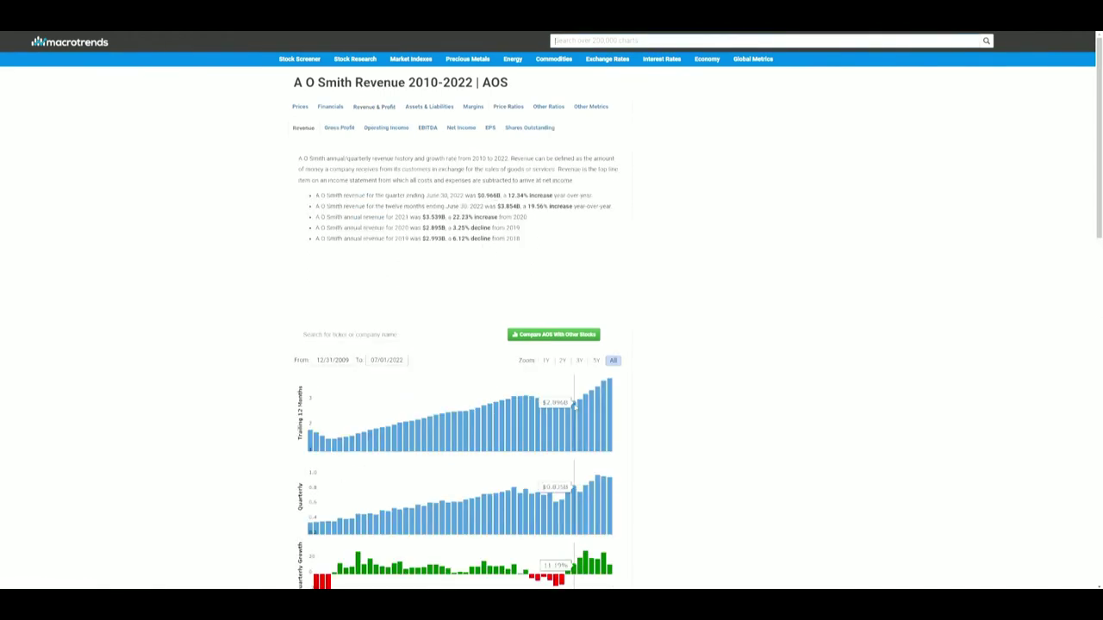
scroll(594, 414, "down", 1)
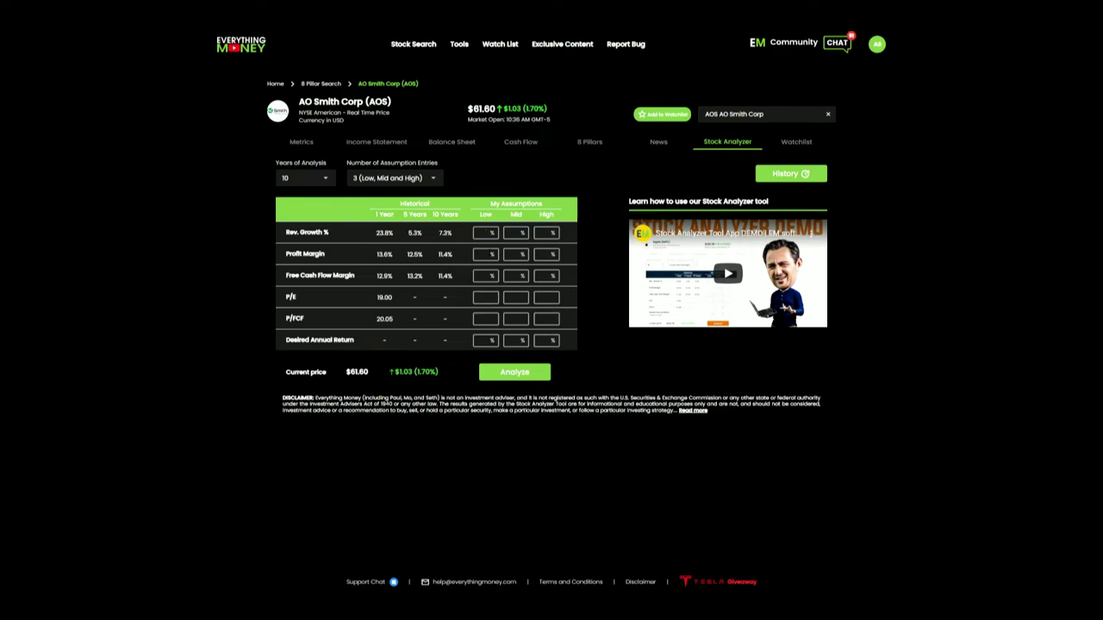
In Everything Money's Stock Analyzer for AO Smith, set the revenue growth assumptions to 4% low, 6% mid and 8% high
left_click(483, 233)
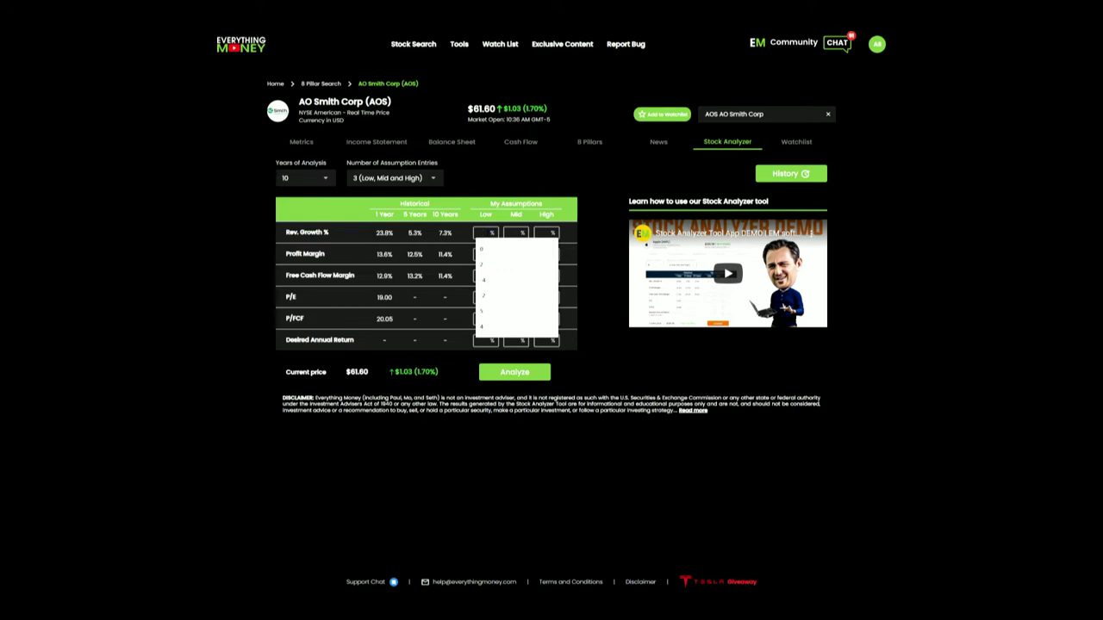
type("4")
type("6")
key("Tab")
type("6")
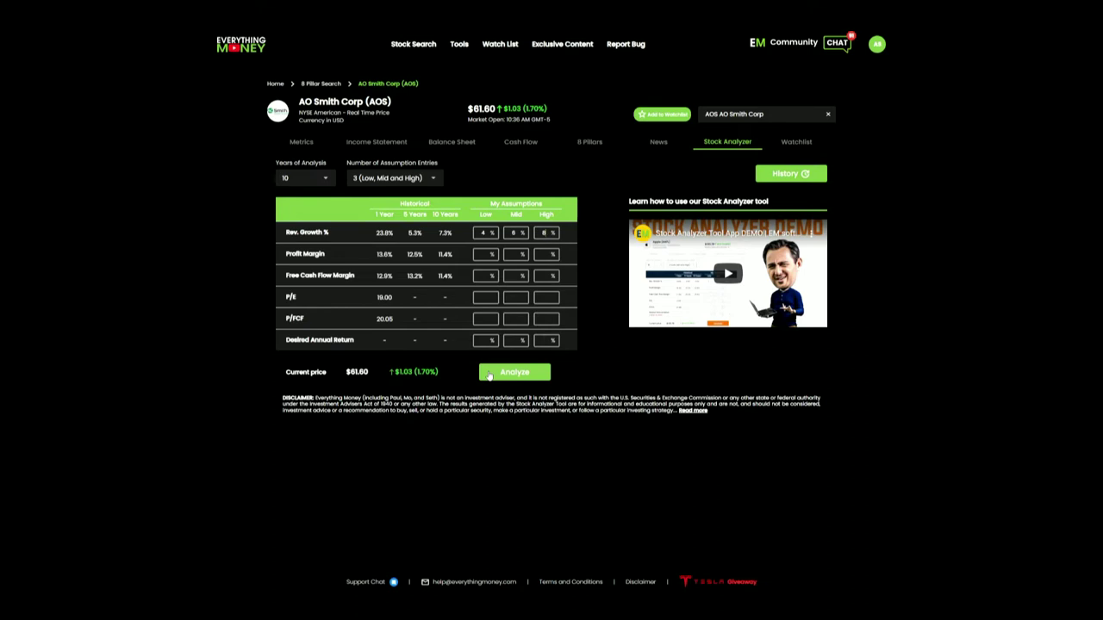
left_click(515, 254)
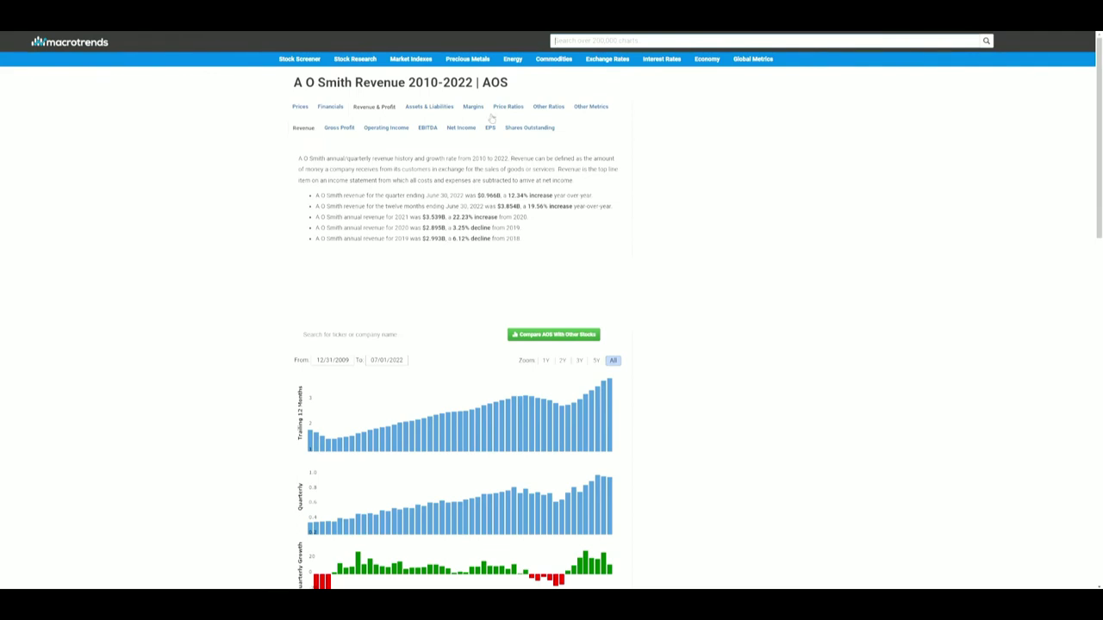
On Macrotrends, examine A O Smith's PE ratio history and its profit margin charts
left_click(506, 108)
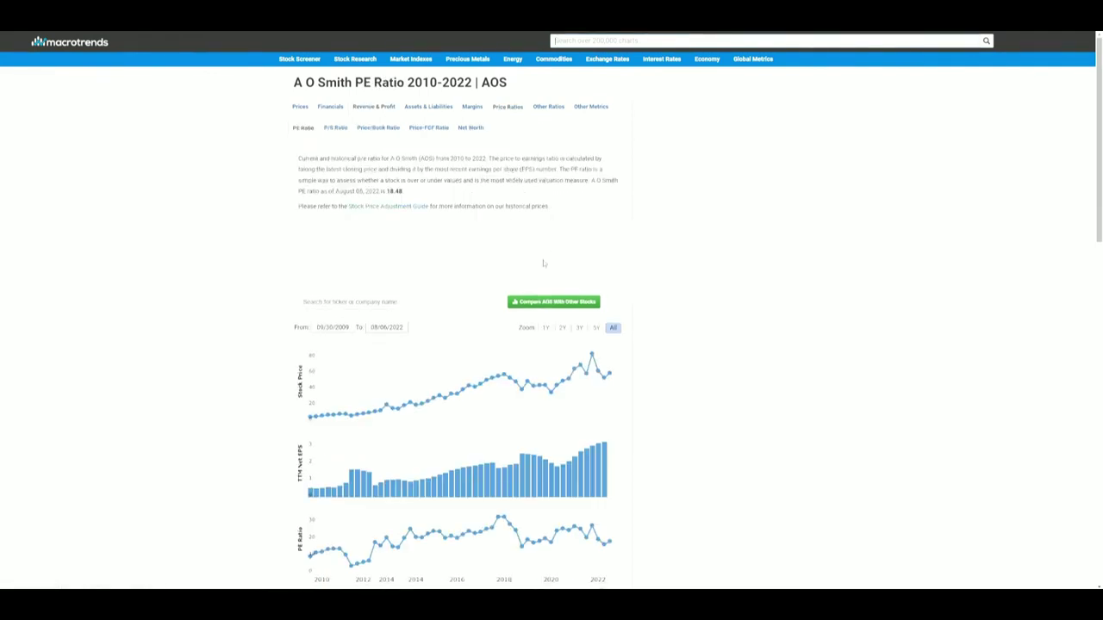
scroll(515, 349, "down", 2)
scroll(504, 94, "up", 2)
left_click(472, 107)
scroll(492, 201, "down", 2)
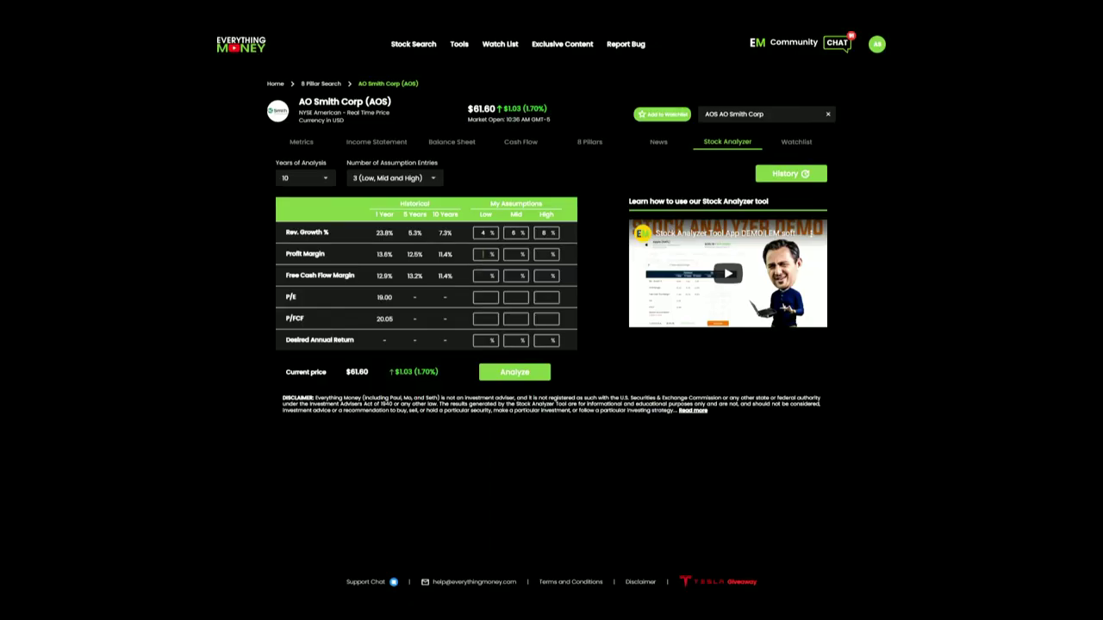
In the Everything Money Stock Analyzer, set the profit margin assumptions to 10.5% low, 12% mid and 13.5% high
left_click(483, 255)
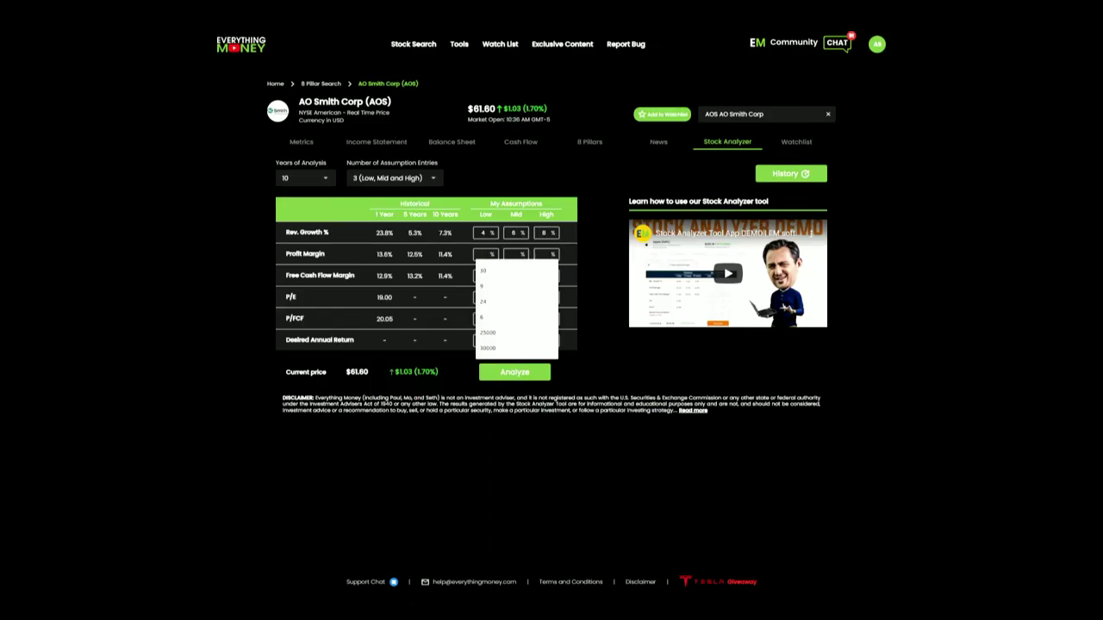
type("10.5")
left_click(516, 254)
type("12")
left_click(545, 254)
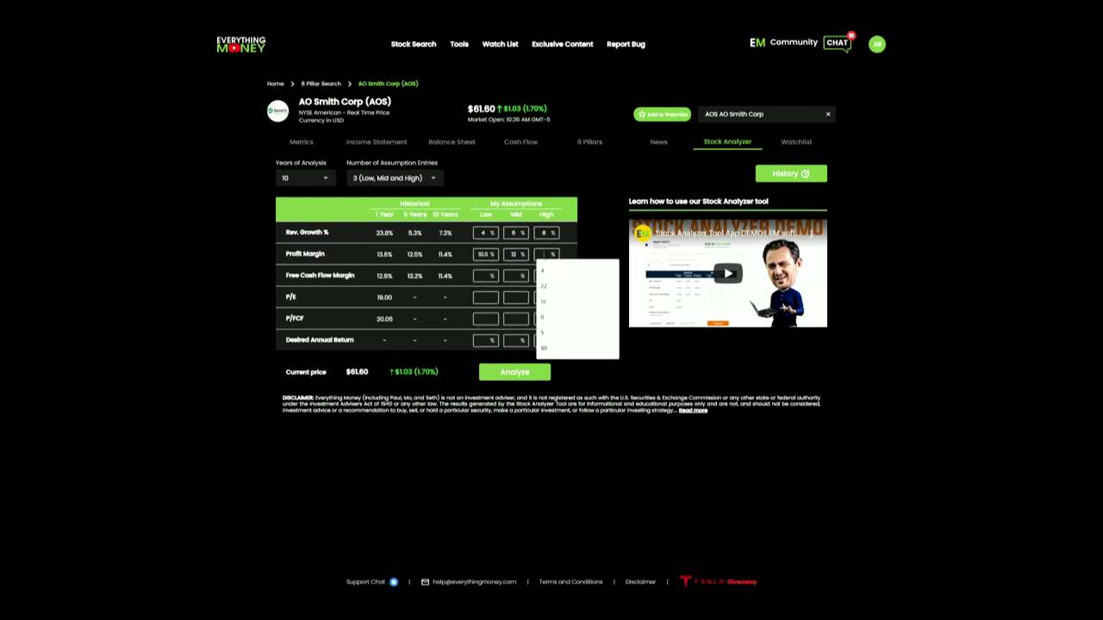
type("13.5")
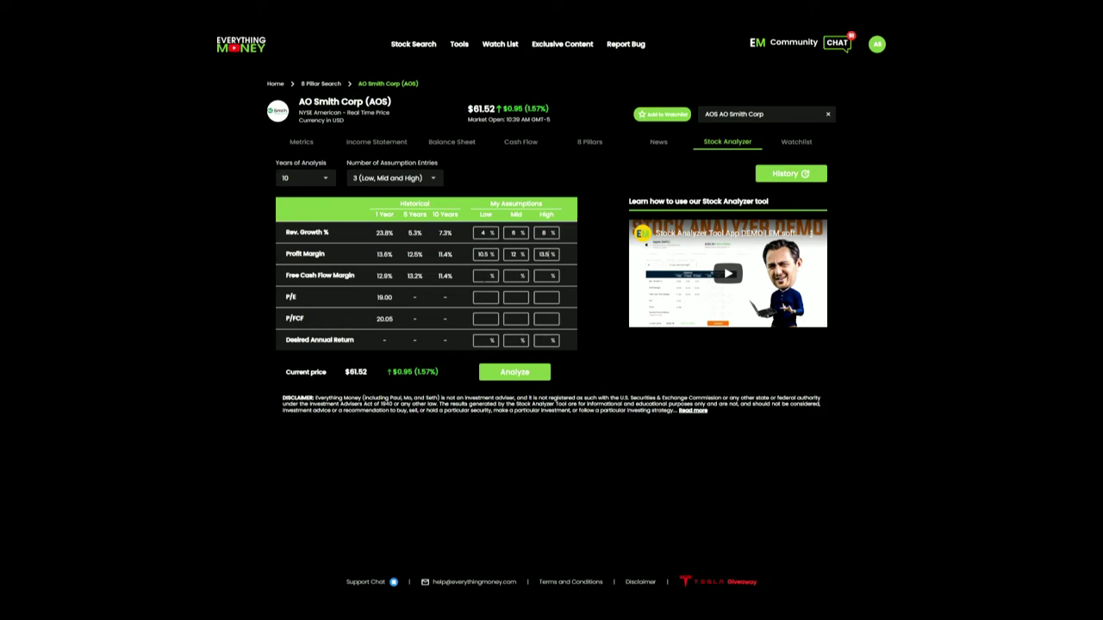
Set the free cash flow margin assumptions to 10.5% low, 12% mid and 13.5% high
left_click(487, 275)
type("10.512")
key("Tab")
type("13.5")
key("Tab")
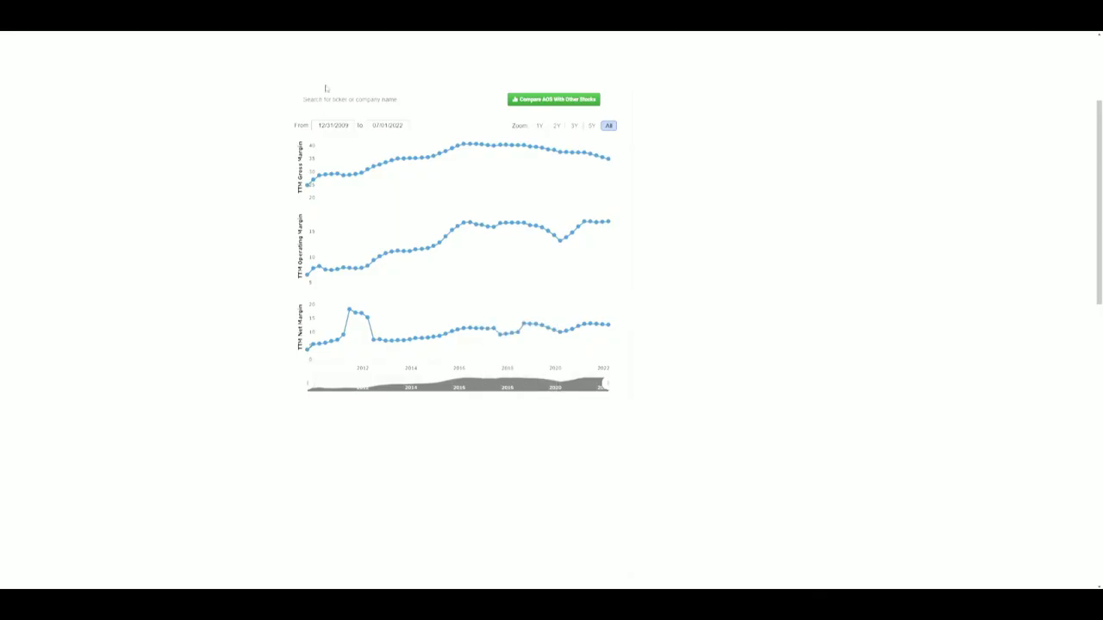
Switch to Macrotrends and examine A O Smith's stock price, EPS and PE ratio history
scroll(462, 191, "up", 2)
left_click(505, 108)
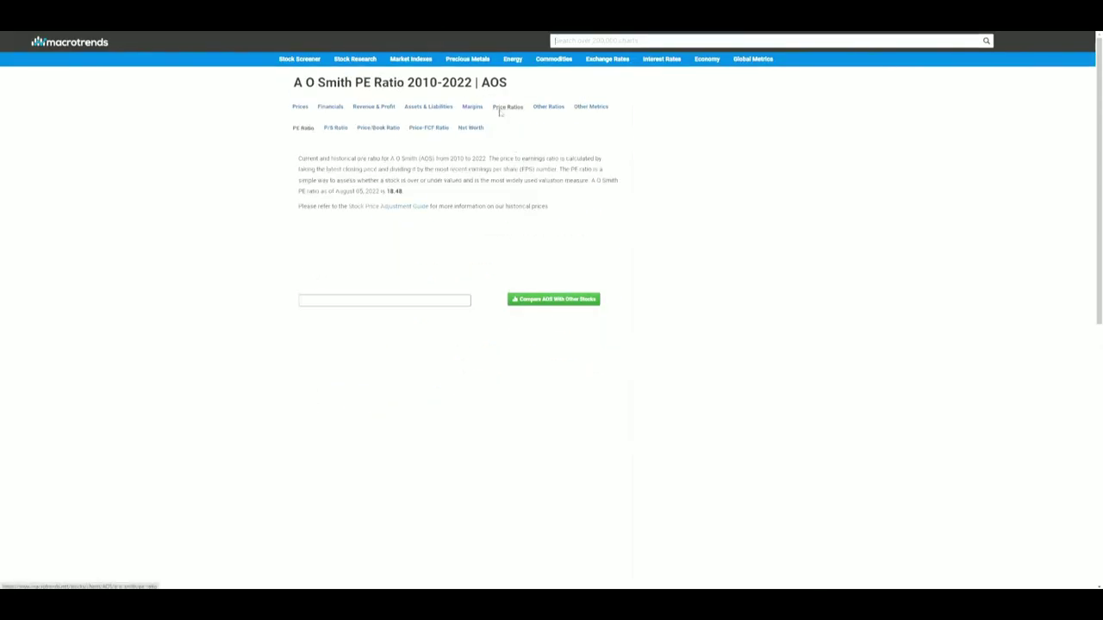
scroll(498, 259, "down", 2)
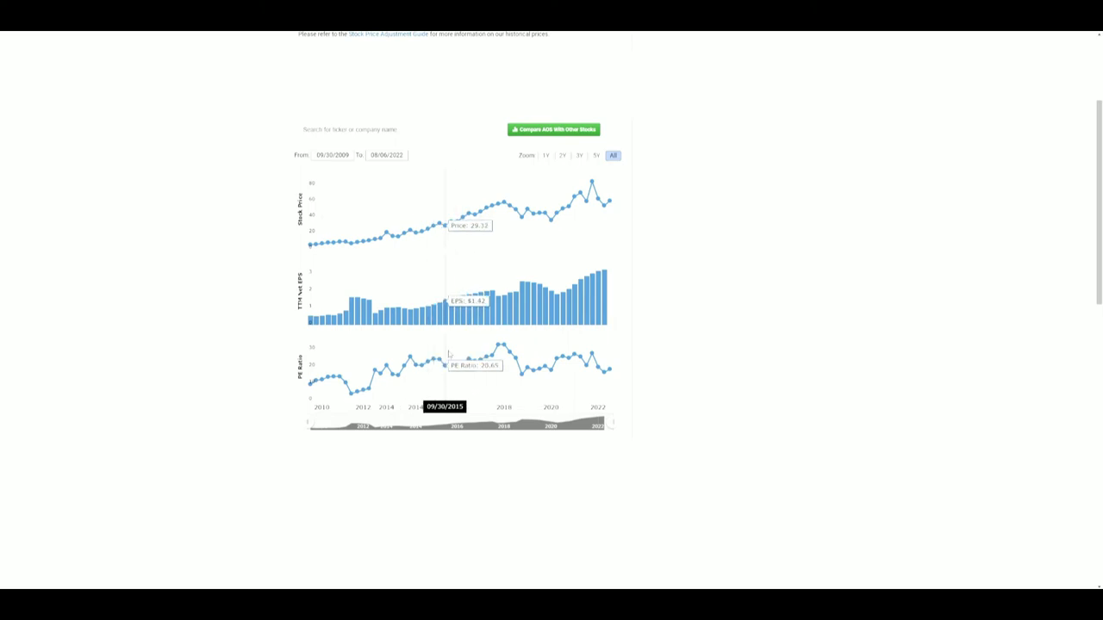
scroll(537, 249, "up", 2)
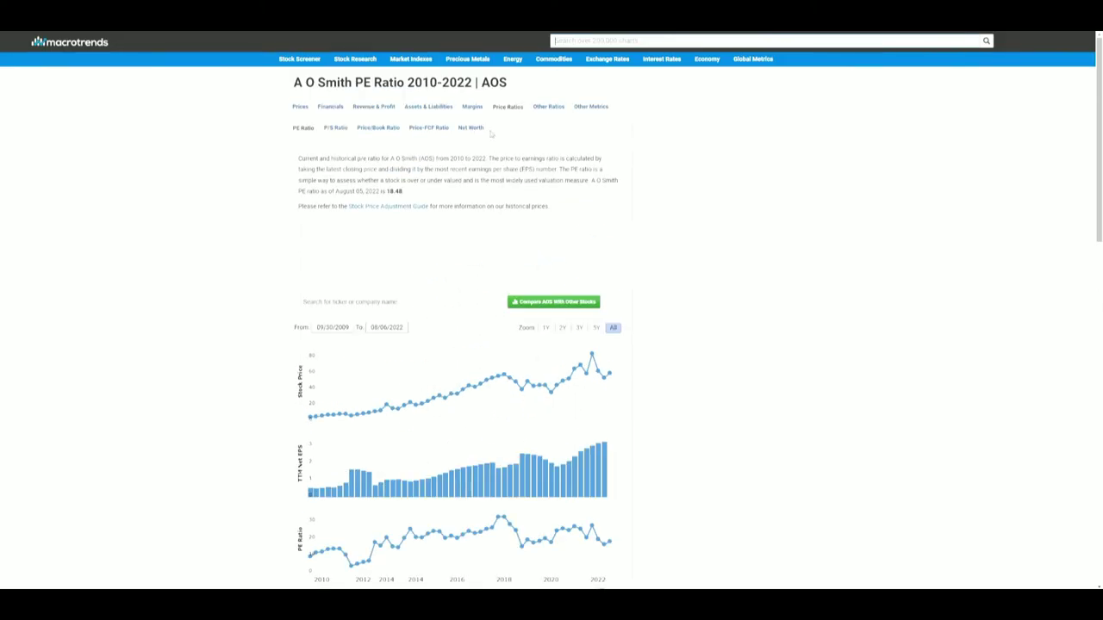
Examine A O Smith's trailing and quarterly revenue charts, and compare them with its PE ratio charts
left_click(377, 106)
scroll(573, 413, "down", 1)
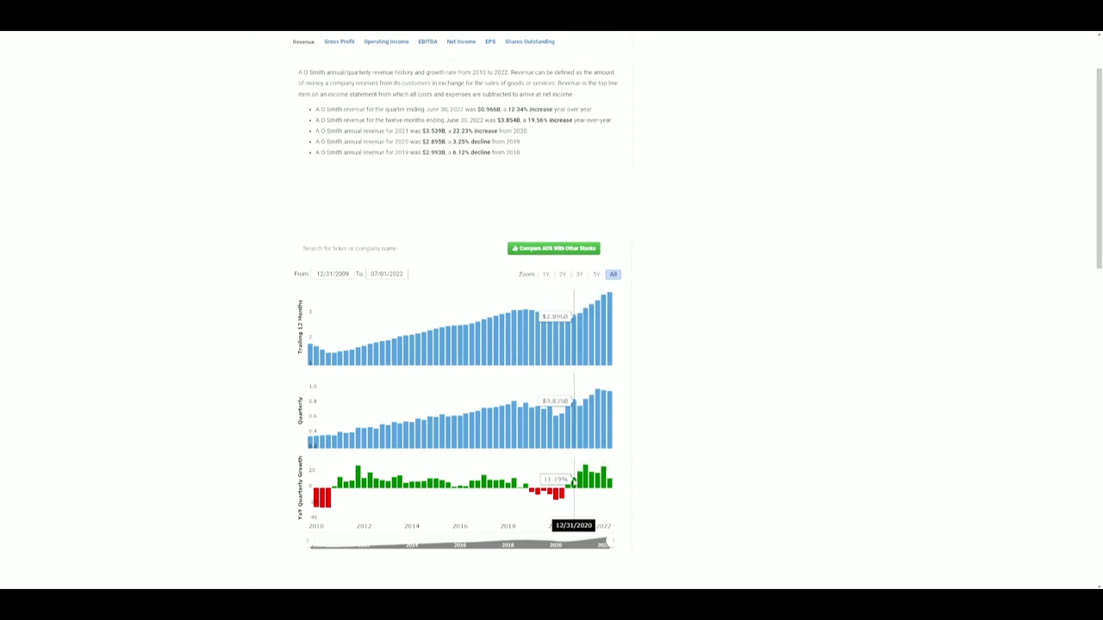
scroll(600, 472, "up", 1)
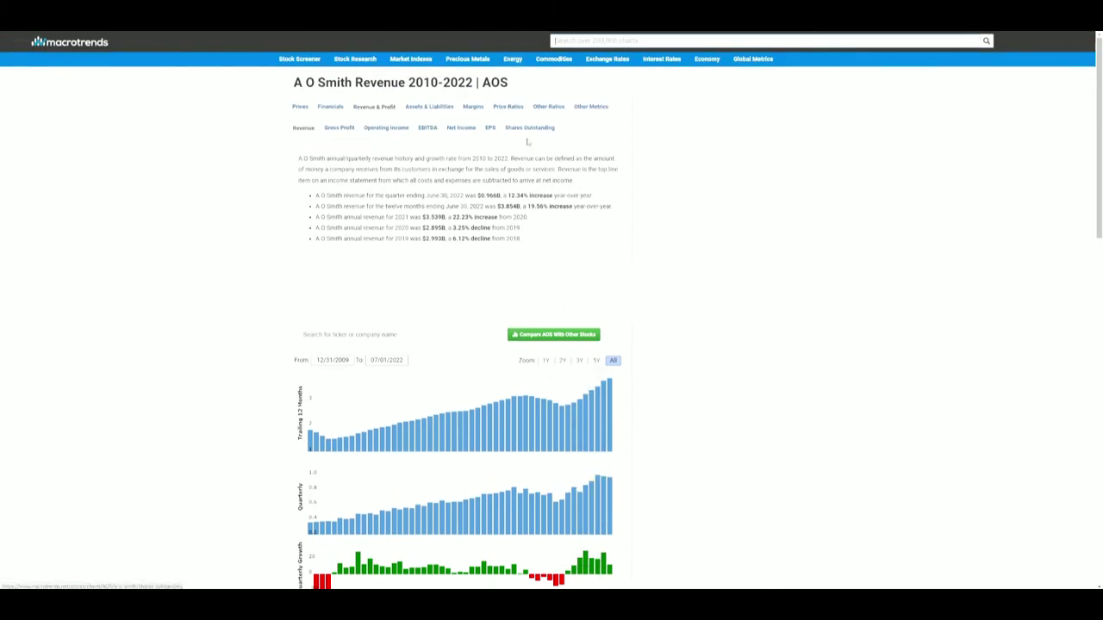
scroll(572, 405, "down", 1)
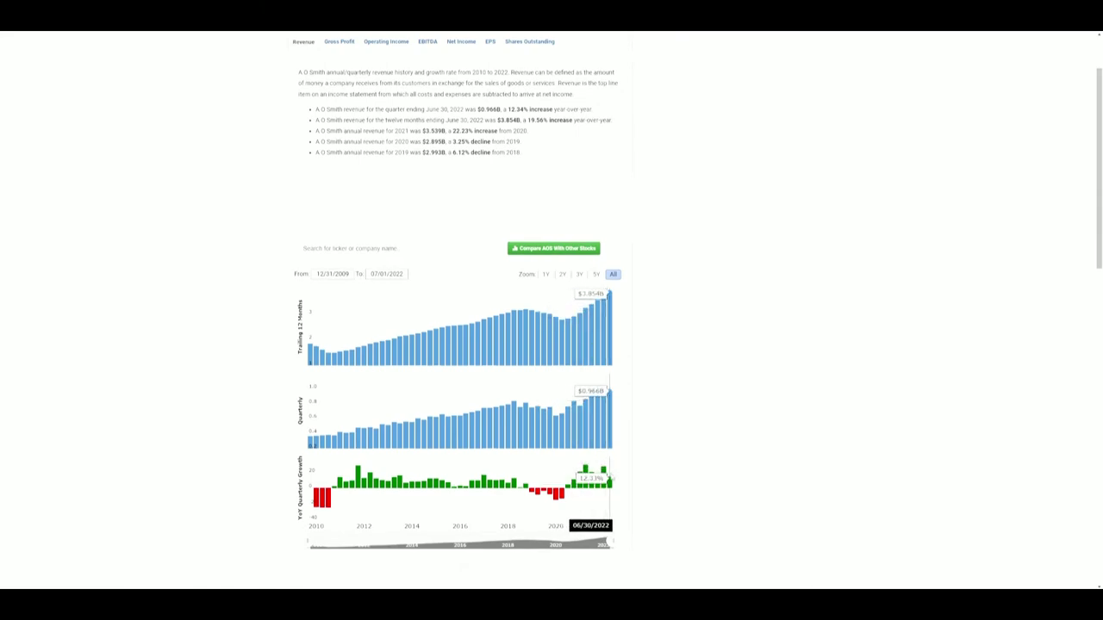
scroll(608, 483, "up", 2)
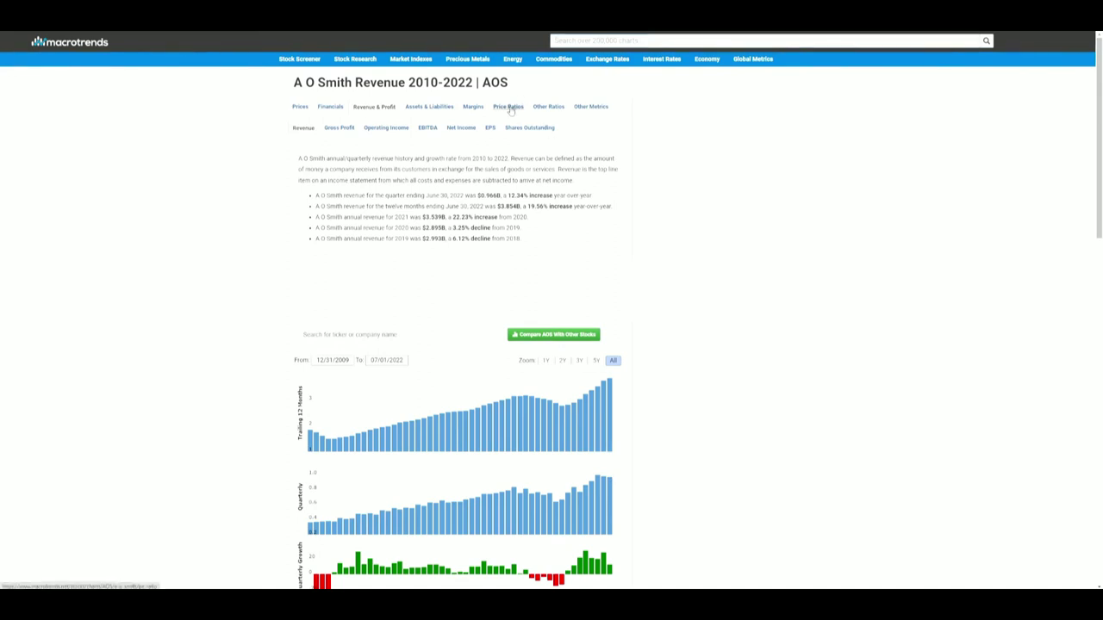
left_click(509, 107)
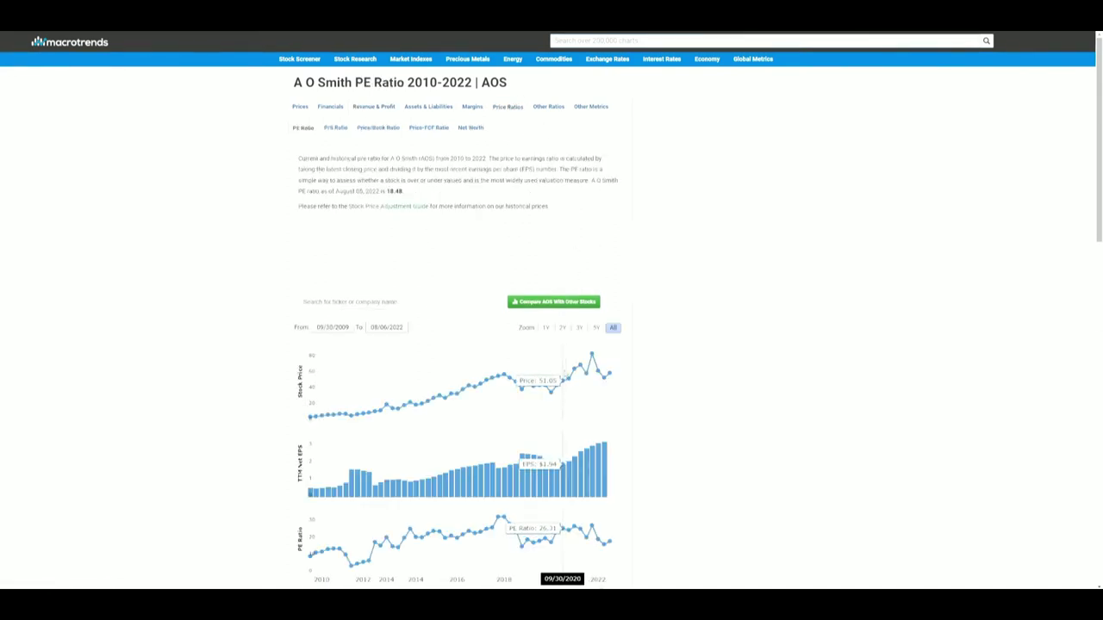
scroll(559, 362, "down", 2)
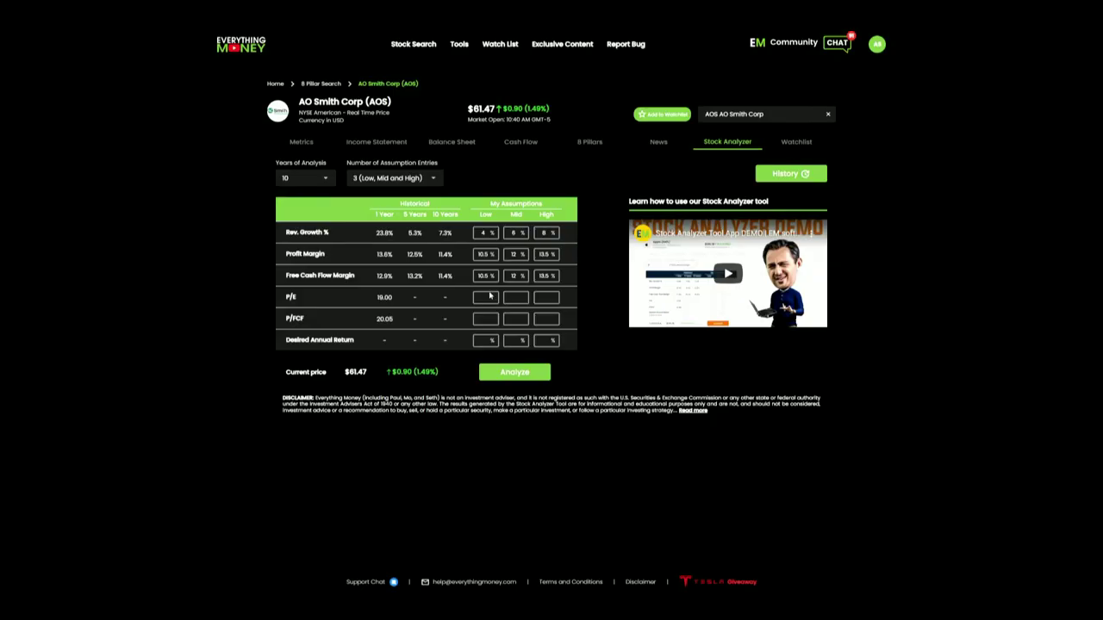
In the Everything Money Stock Analyzer, set the P/E assumptions to 12 low, 14 mid and 16 high
left_click(489, 295)
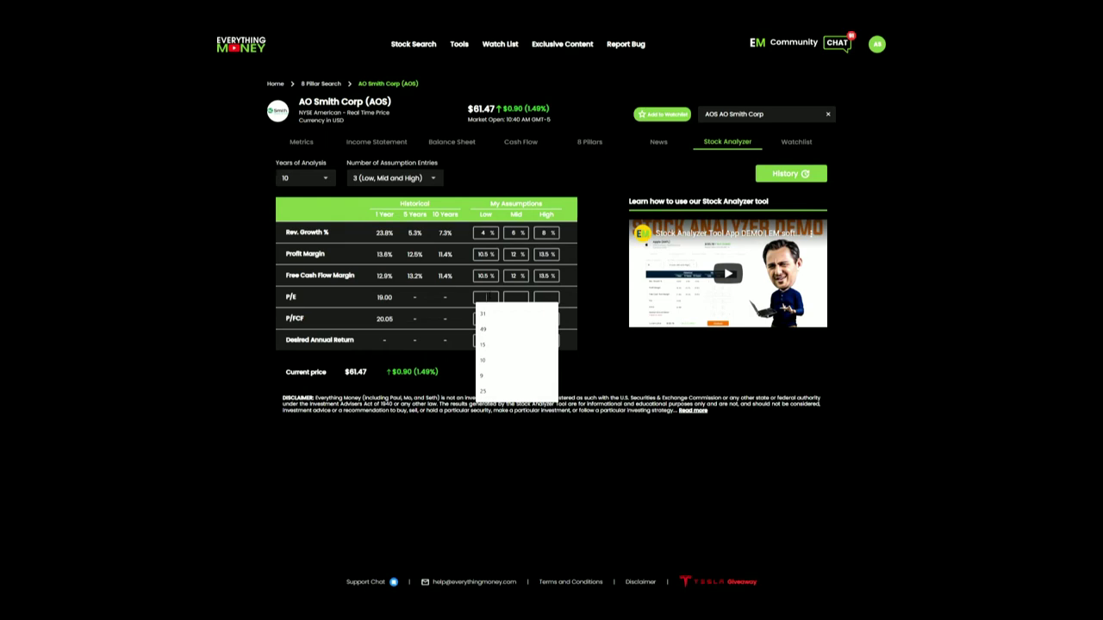
type("12")
key("Tab")
type("14")
key("Tab")
type("16")
Set the P/FCF assumptions to 12 low, 14 mid and 16 high
left_click(488, 318)
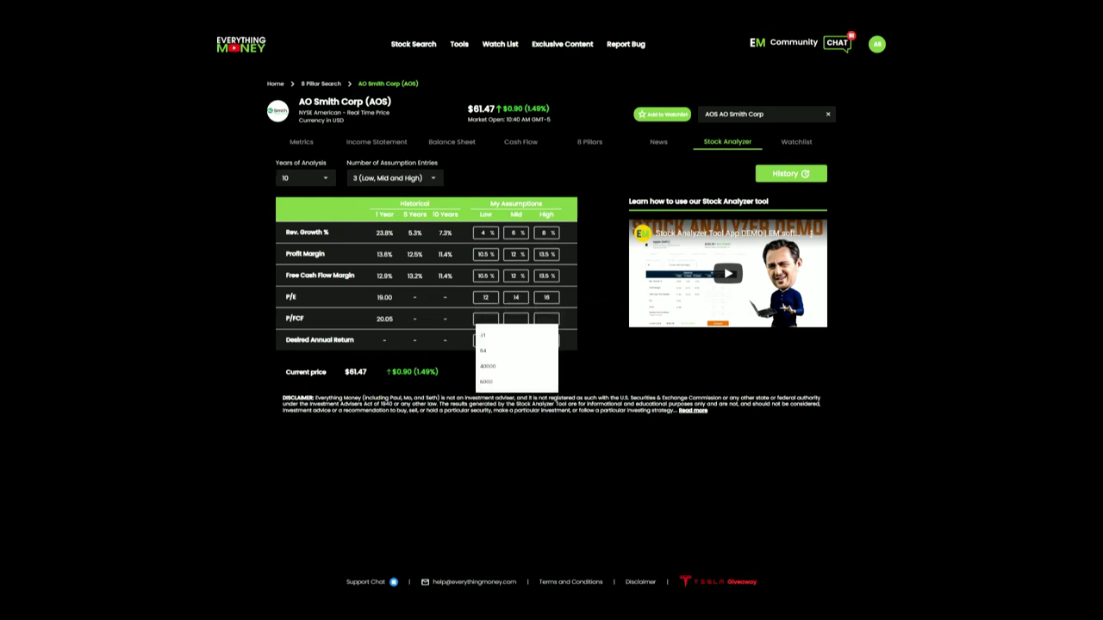
type("12")
key("Tab")
type("18")
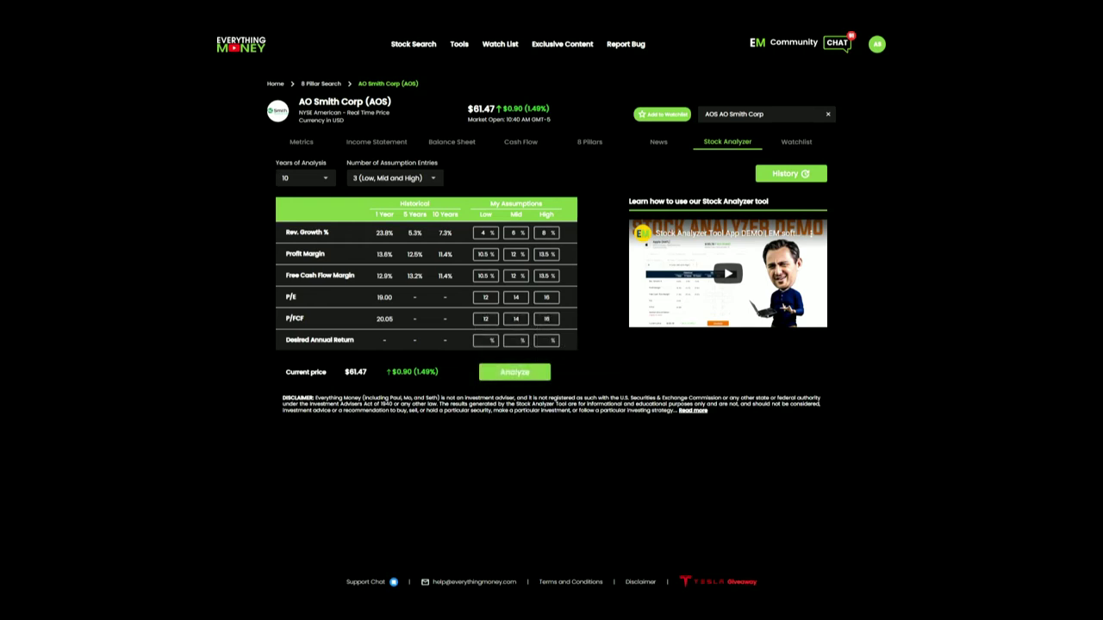
Check AO Smith's key metrics and change the analyzer's P/E assumptions to 14 low, 16 mid and 18 high
left_click(310, 142)
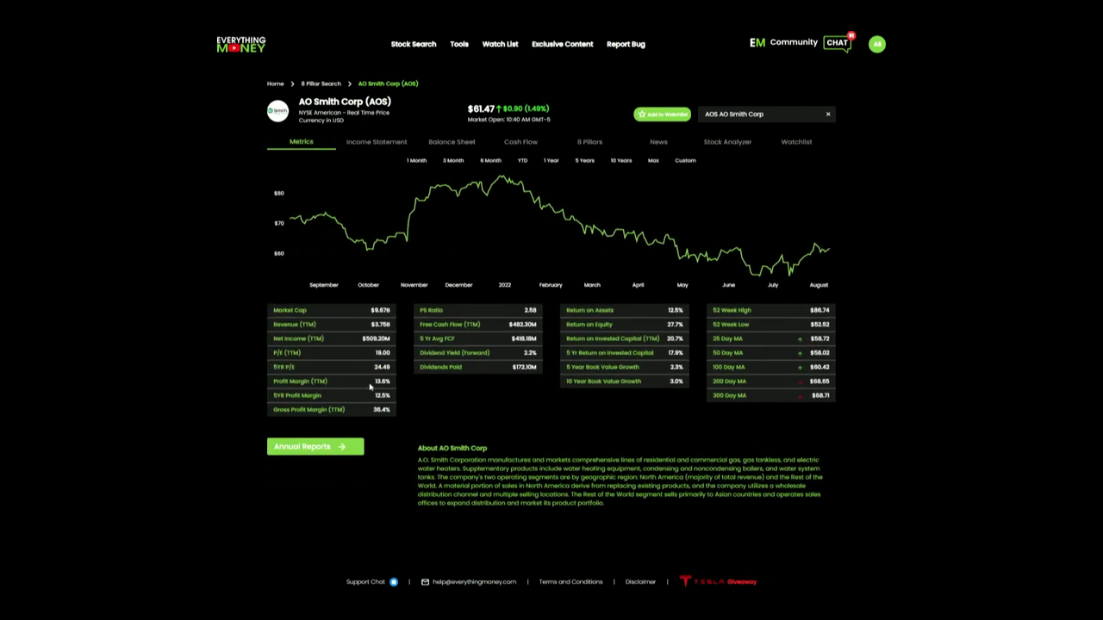
left_click(706, 142)
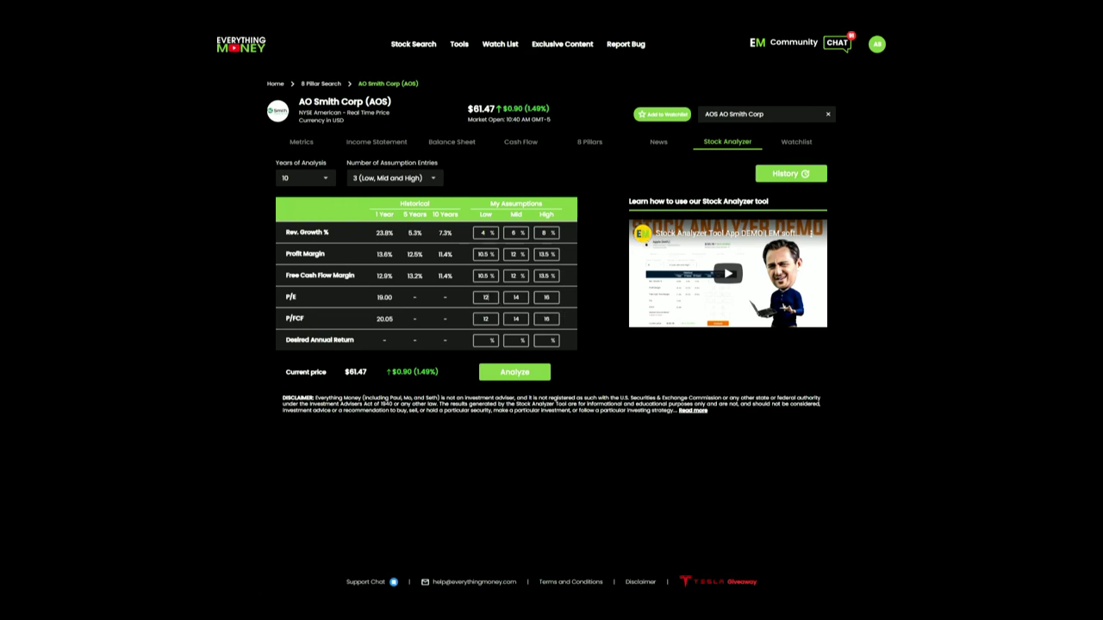
left_click(485, 298)
key("BackSpace")
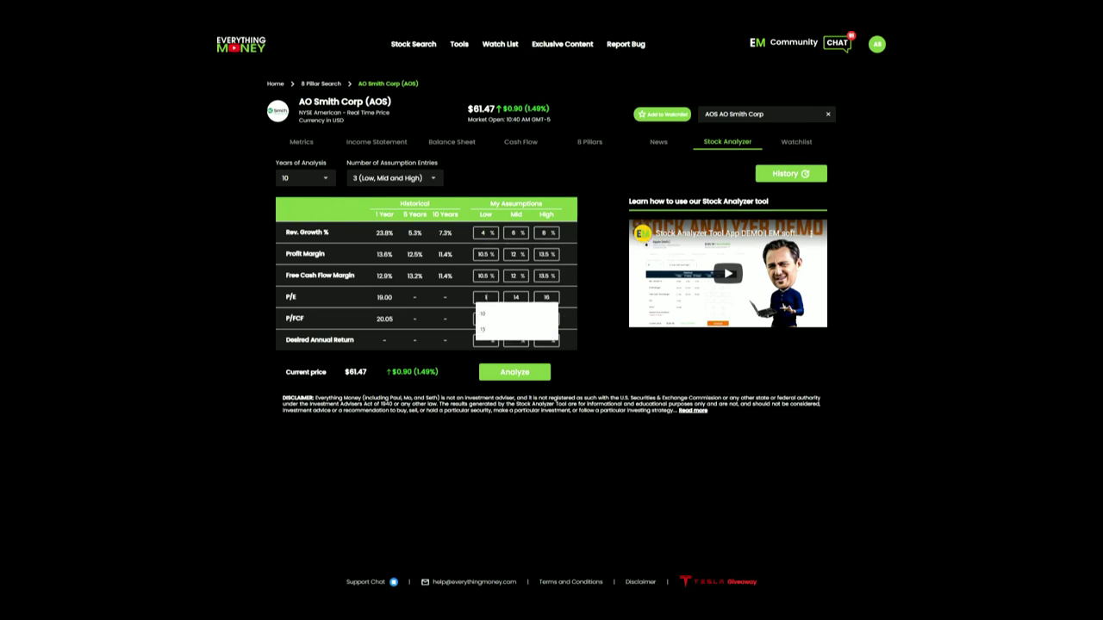
type("4")
key("Tab")
type("16")
key("Tab")
type("18")
Change the P/FCF assumptions to 14 low, 16 mid and 18 high
key("Tab")
type("14")
key("Tab")
type("16")
key("Tab")
type("18")
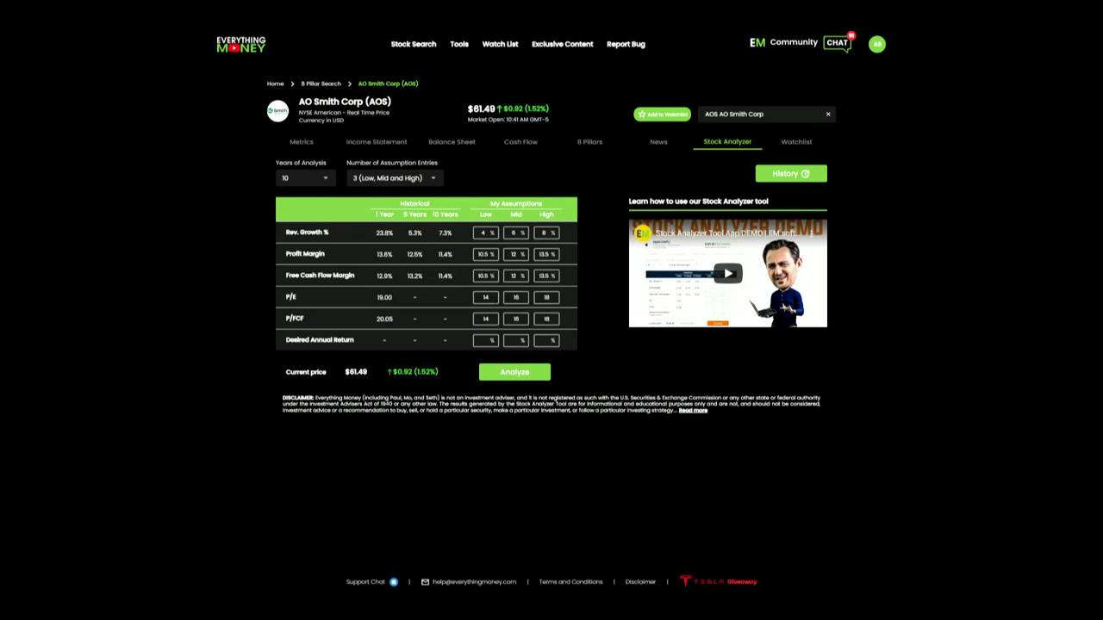
Change both the P/E and P/FCF assumptions to 12 low, 14 mid and 16 high
type("12")
key("Tab")
type("14")
key("Tab")
type("16")
key("Tab")
type("12")
key("Tab")
type("16")
key("Tab")
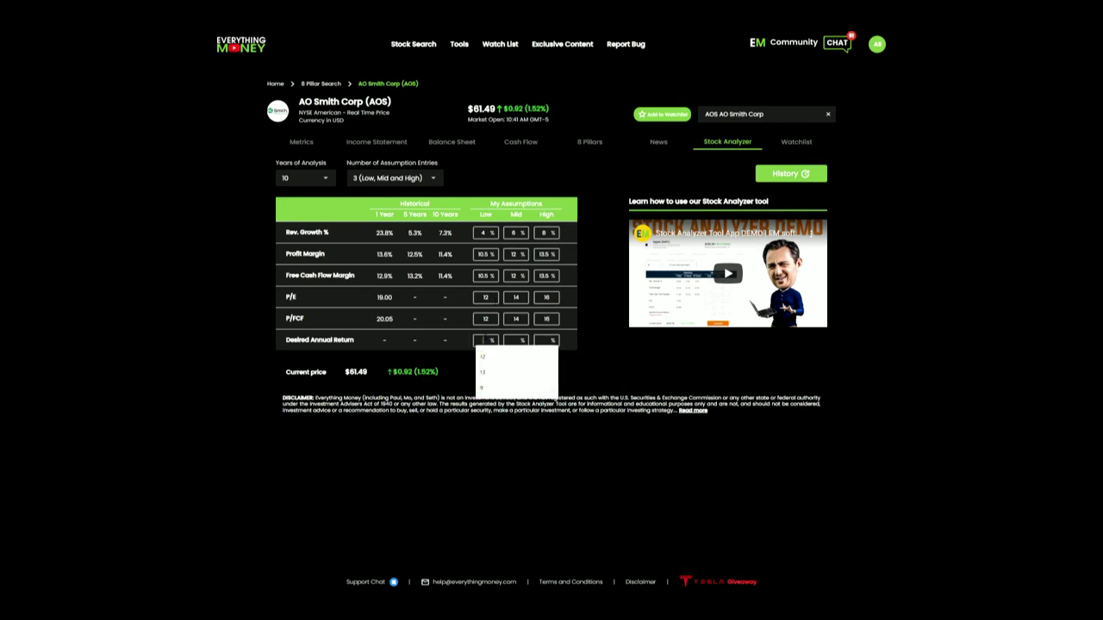
Set the desired annual return to 15% for low, mid and high, and run the analysis
type("15")
key("Tab")
type("15")
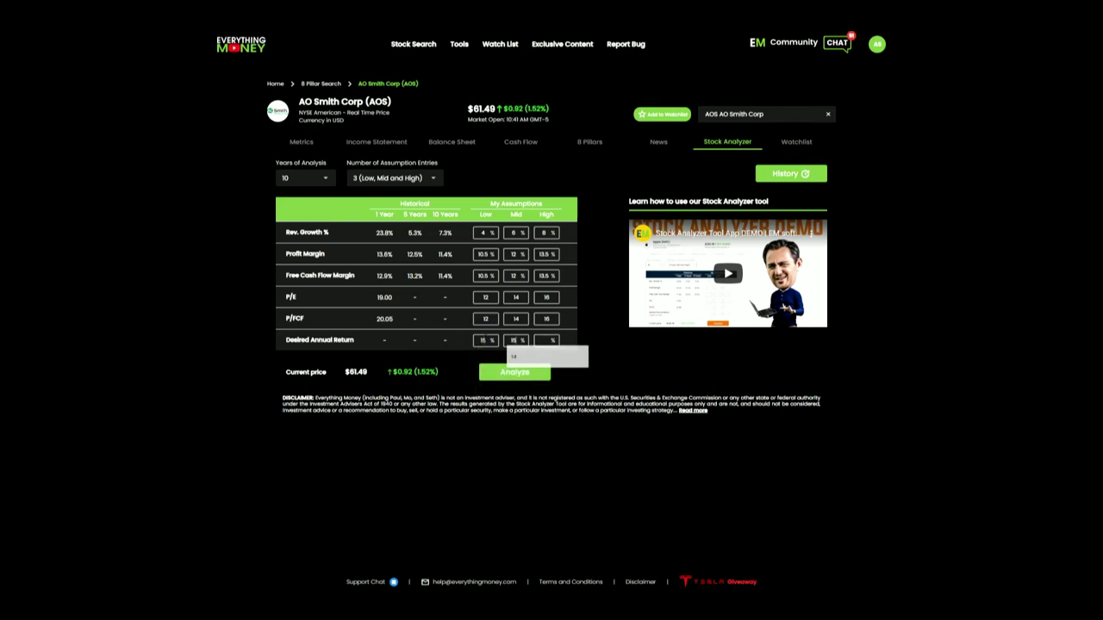
key("Tab")
type("15")
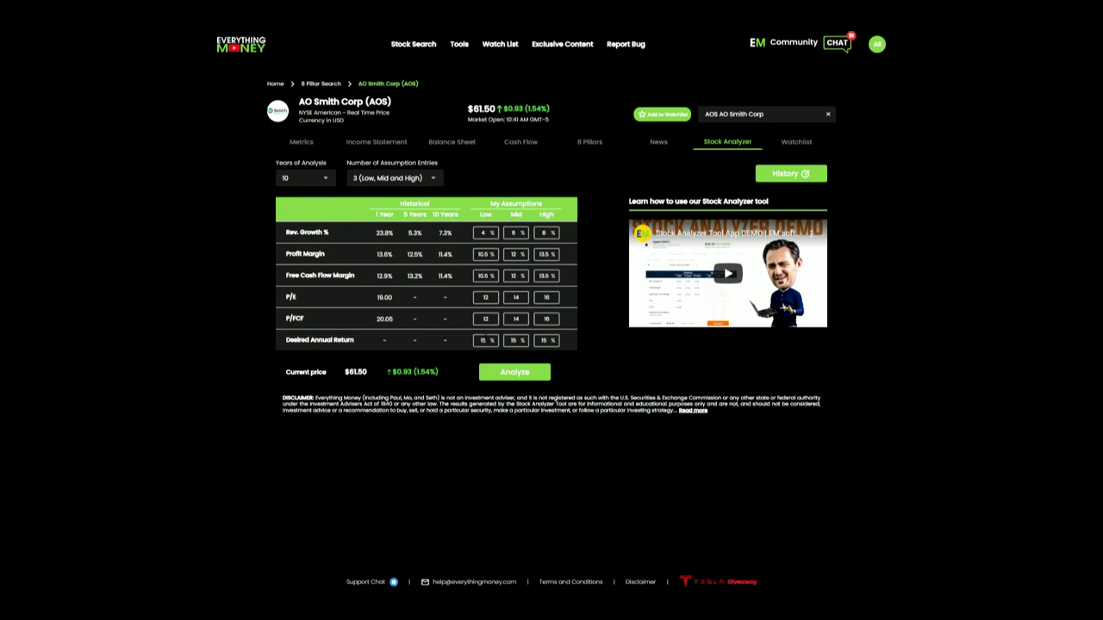
left_click(512, 376)
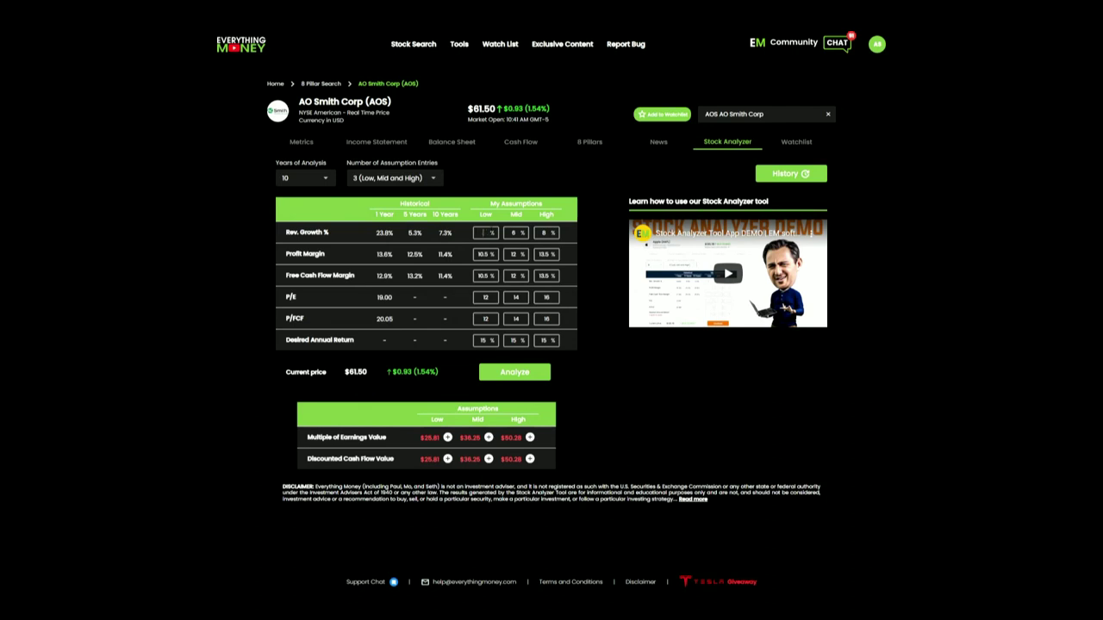
Change revenue growth to 6%, 8% and 10% and profit margin to 12%, 13% and 14% for low, mid and high
type("610")
key("Tab")
type("12")
key("Tab")
type("13")
key("Tab")
type("14")
key("Tab")
Set the free cash flow margin assumptions to 12% low, 13% mid and 14% high
type("12")
key("Tab")
type("13")
key("Tab")
type("14")
key("Tab")
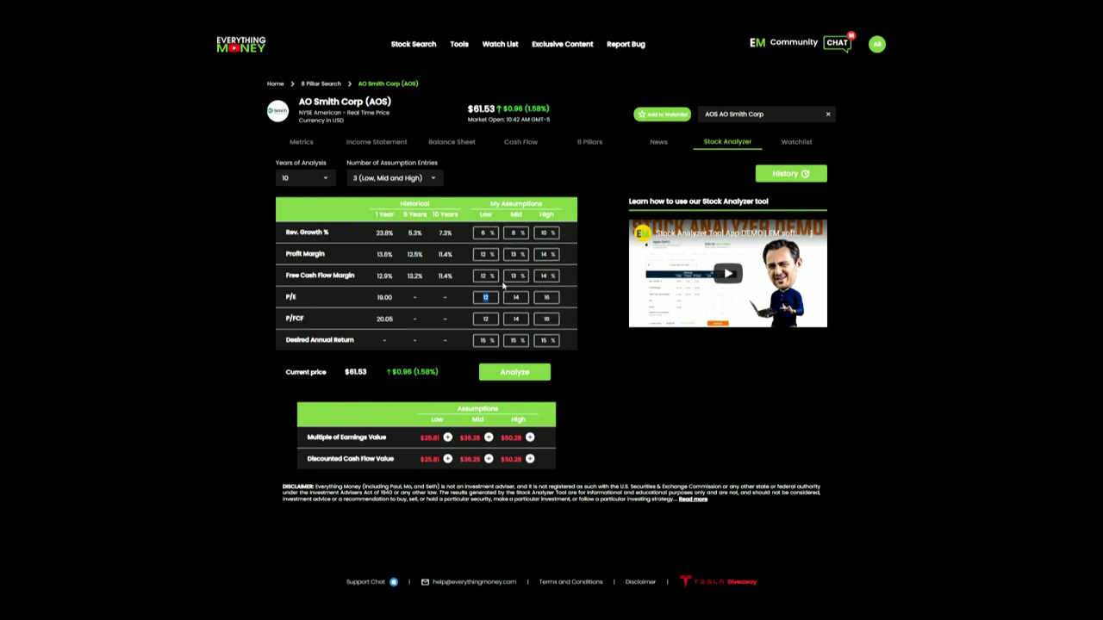
Raise the P/E assumptions to 14 low, 16 mid and 18 high
type("14")
key("Tab")
type("16")
key("Tab")
type("18")
key("Tab")
Raise the P/FCF assumptions to 14 low, 16 mid and 18 high, and rerun the analysis
type("14")
key("Tab")
type("16")
key("Tab")
type("18")
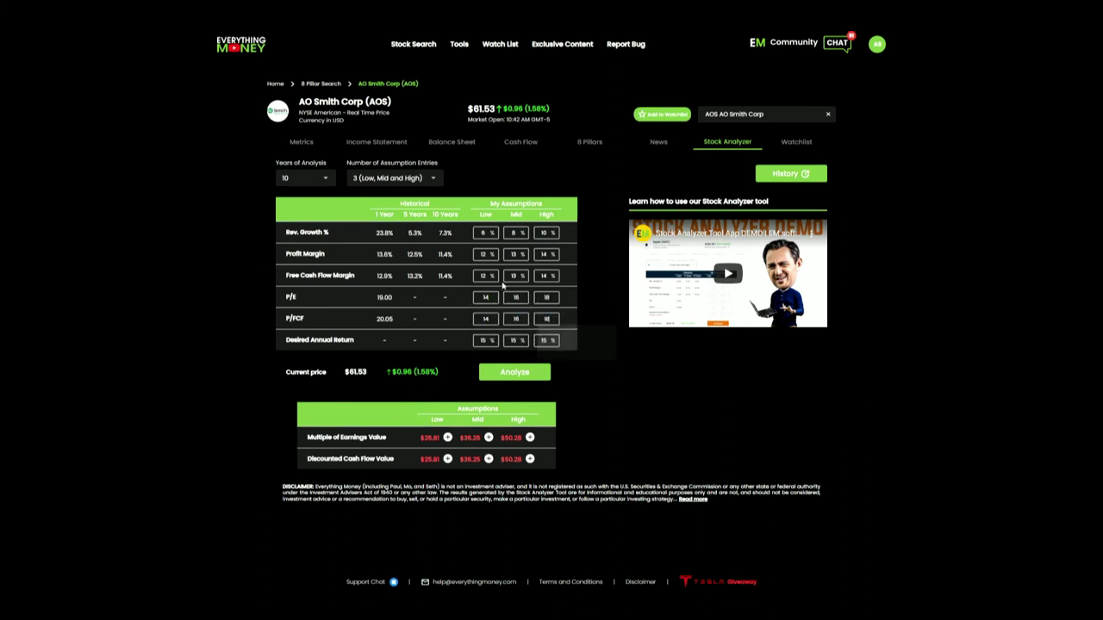
left_click(529, 374)
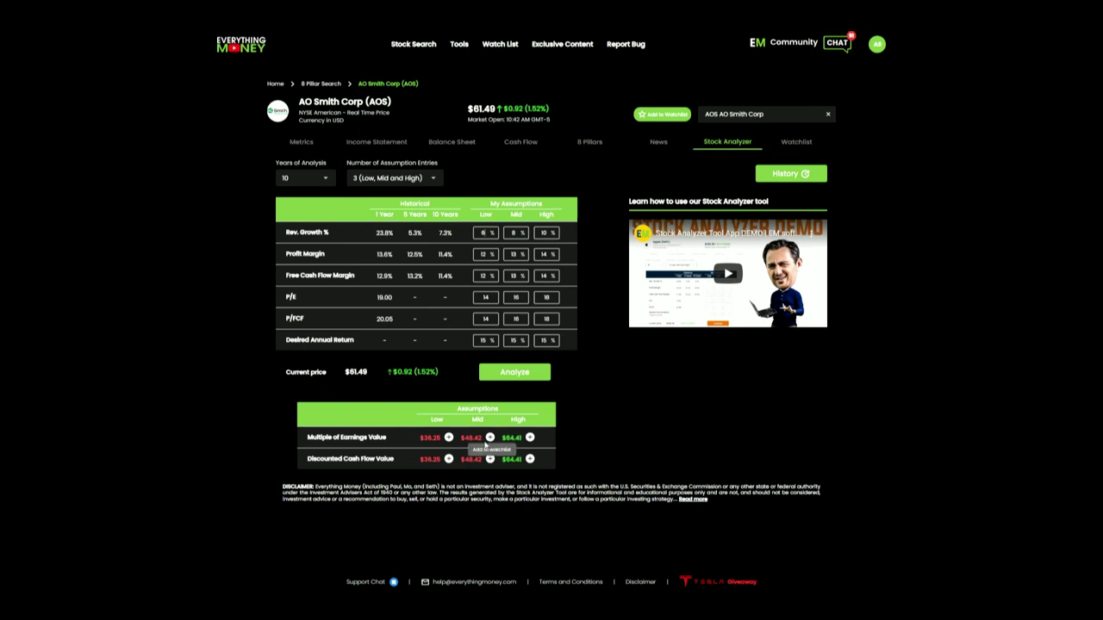
Add AO Smith to the watchlist from the mid multiple of earnings value, with a notification below the $48.42 target price
left_click(490, 438)
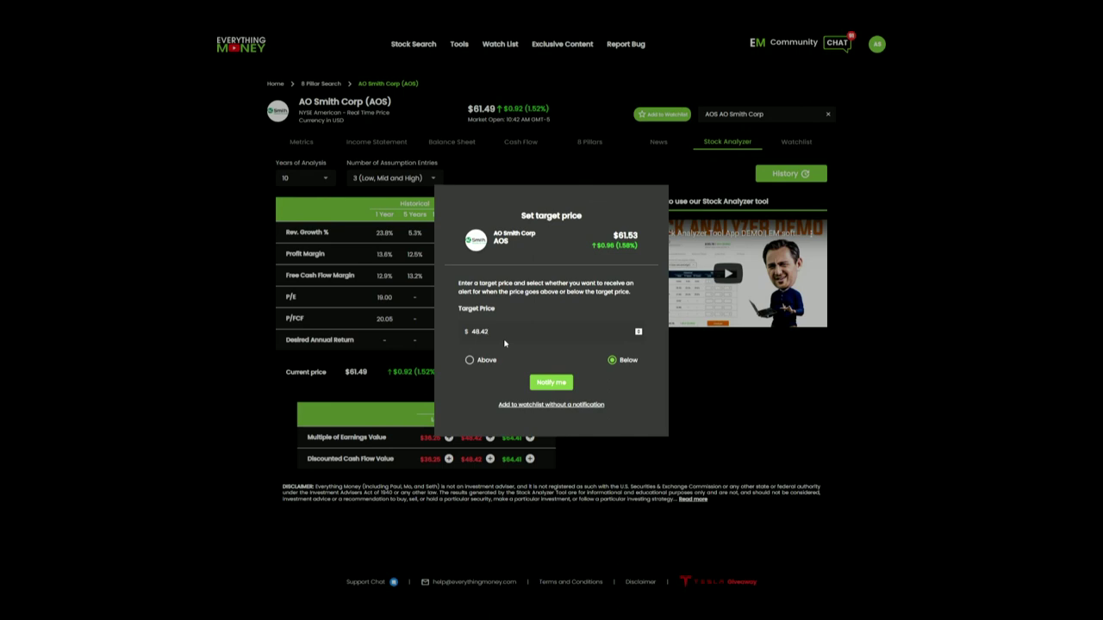
left_click(550, 383)
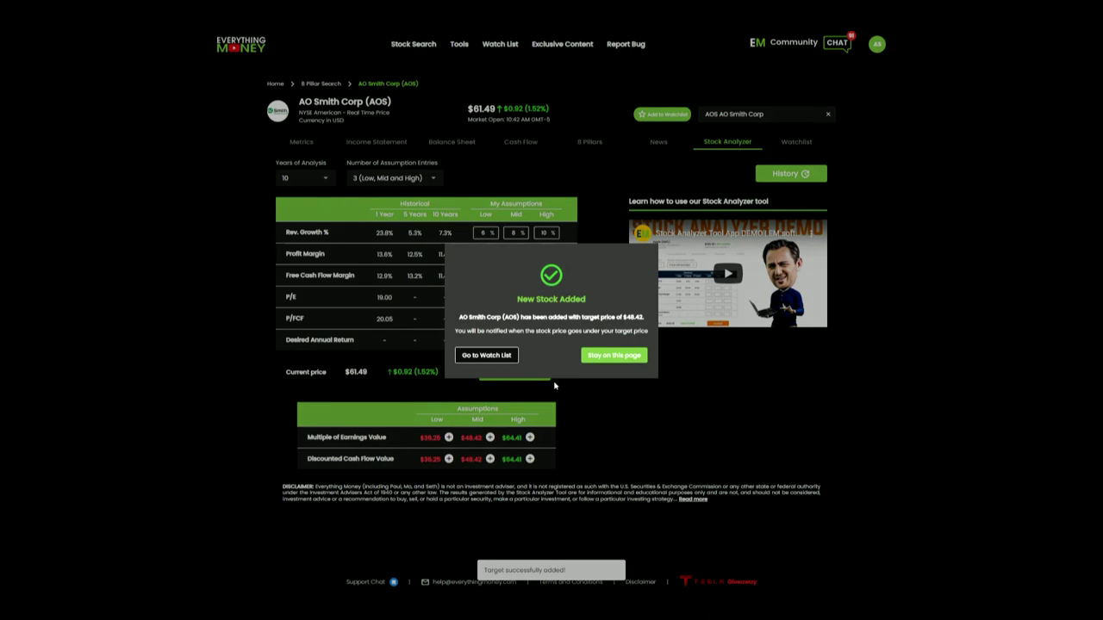